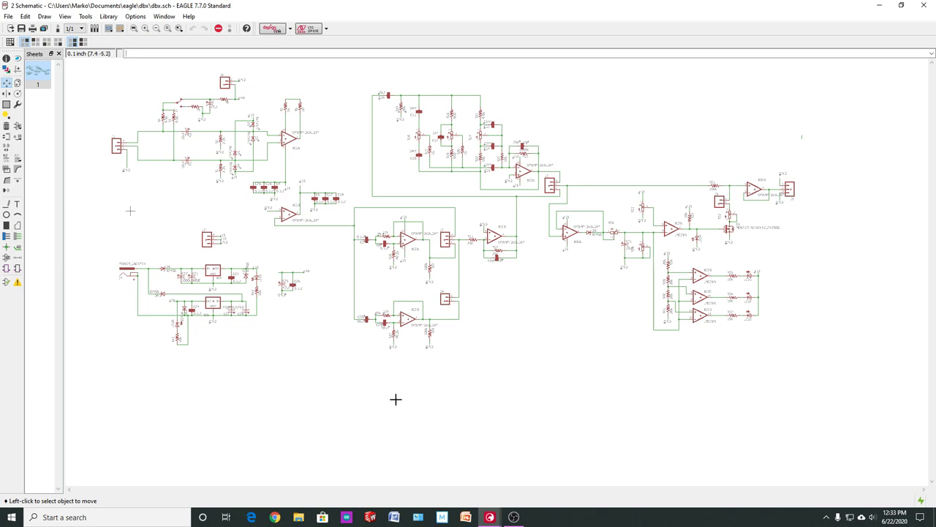
Zoom in and out across the mic preamp schematic to inspect it.
scroll(112, 76, "up", 2)
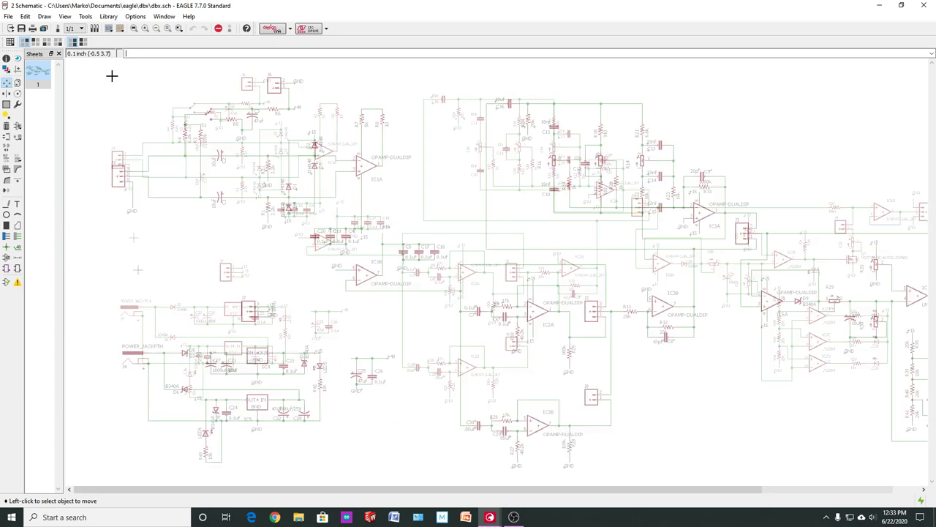
scroll(112, 75, "up", 2)
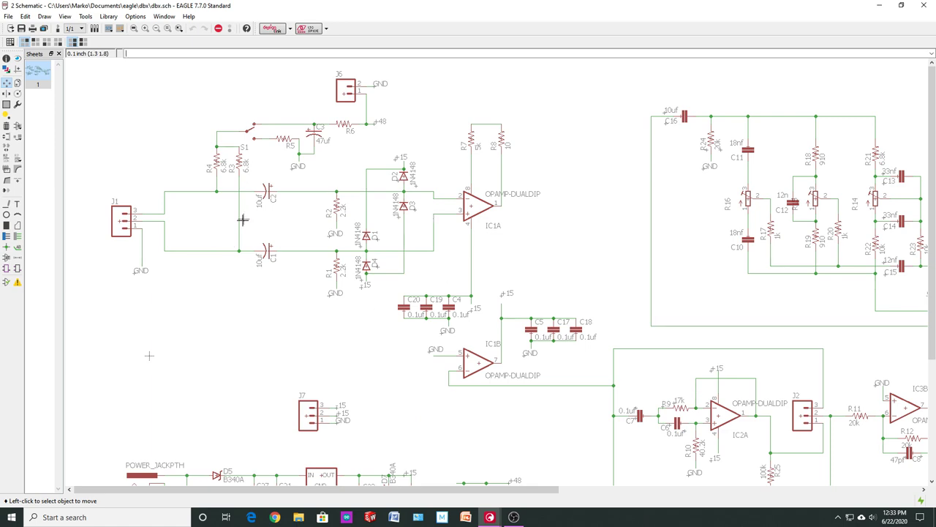
scroll(223, 186, "up", 1)
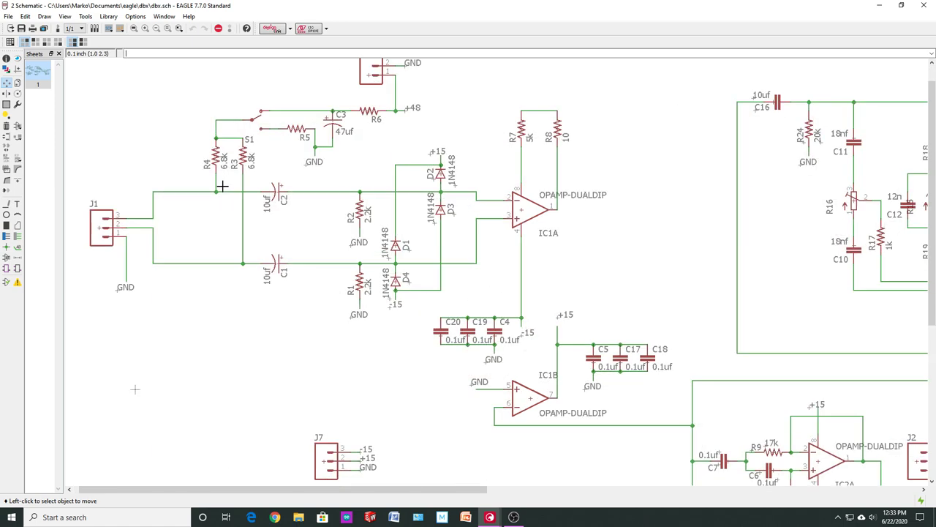
scroll(222, 187, "down", 1)
scroll(208, 82, "up", 1)
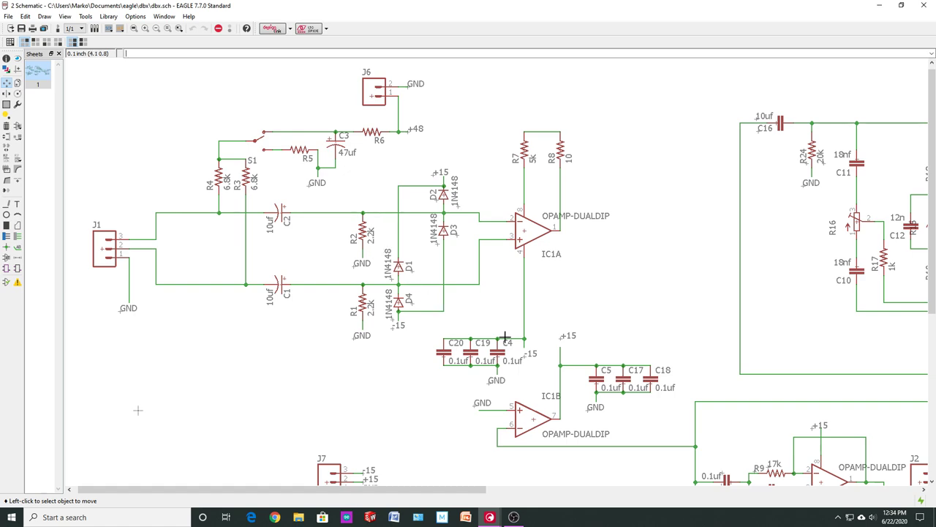
scroll(459, 249, "down", 2)
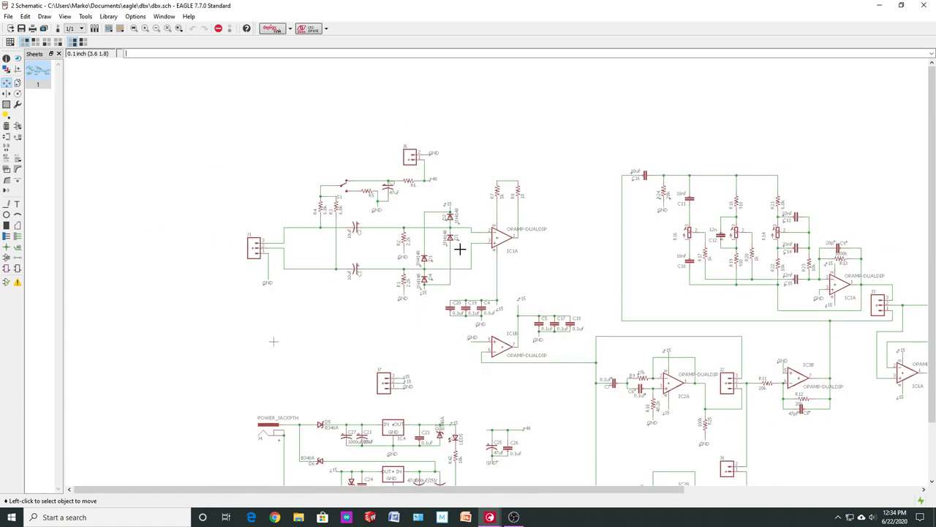
scroll(376, 309, "down", 2)
scroll(368, 452, "up", 5)
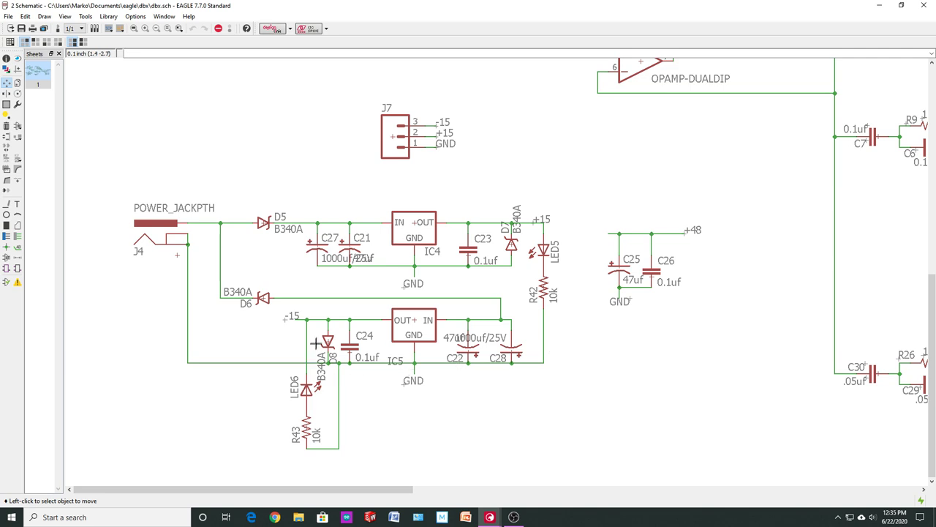
scroll(317, 342, "down", 2)
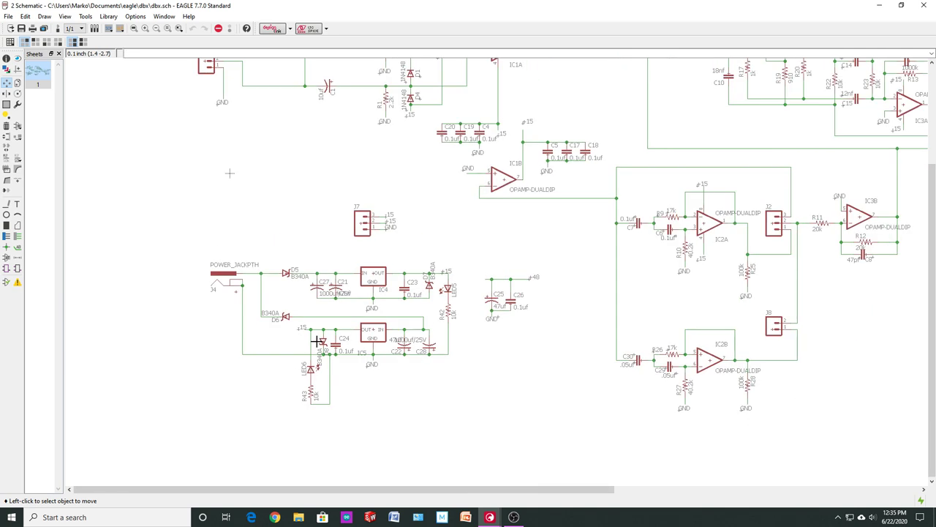
scroll(670, 171, "up", 2)
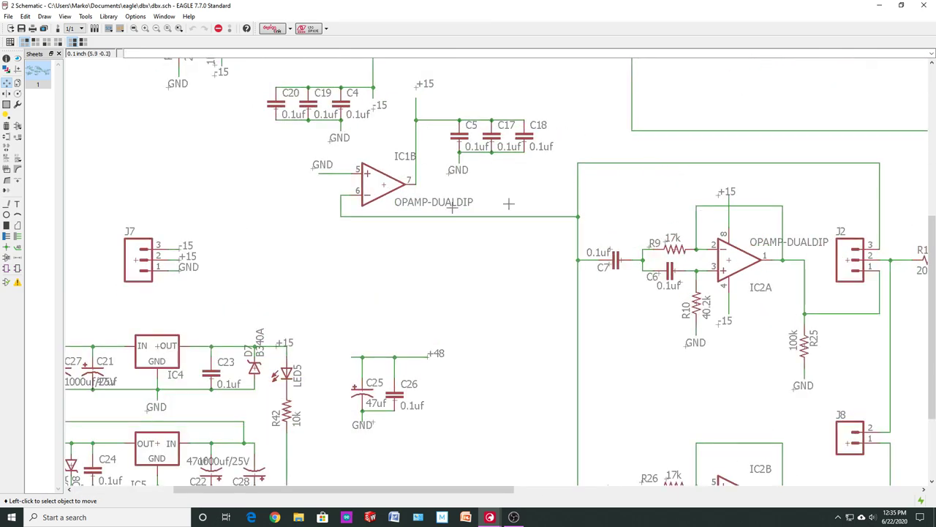
scroll(643, 281, "down", 2)
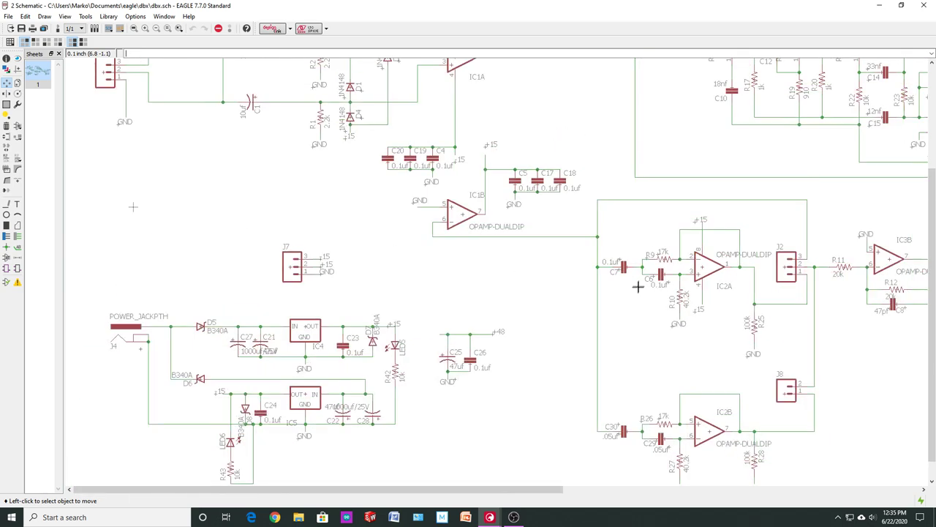
scroll(842, 435, "down", 1)
scroll(848, 428, "up", 3)
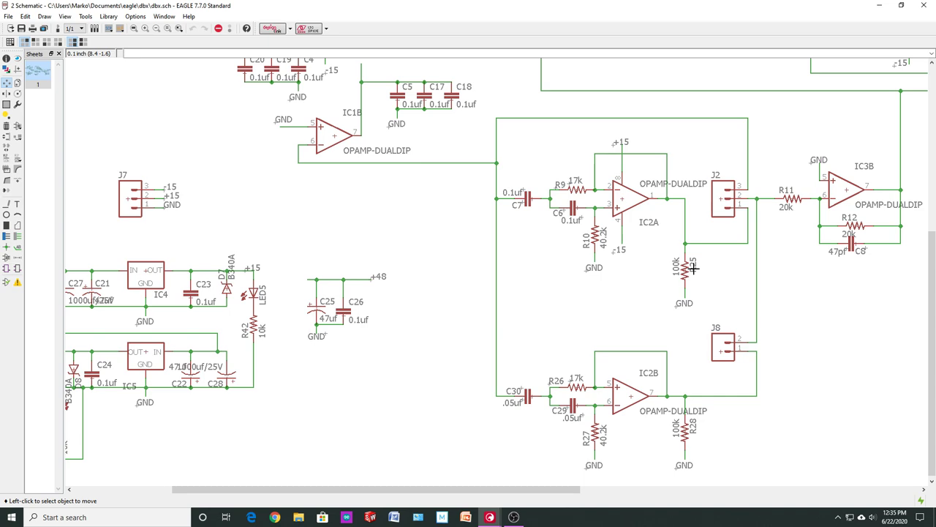
scroll(694, 269, "down", 1)
scroll(904, 196, "up", 3)
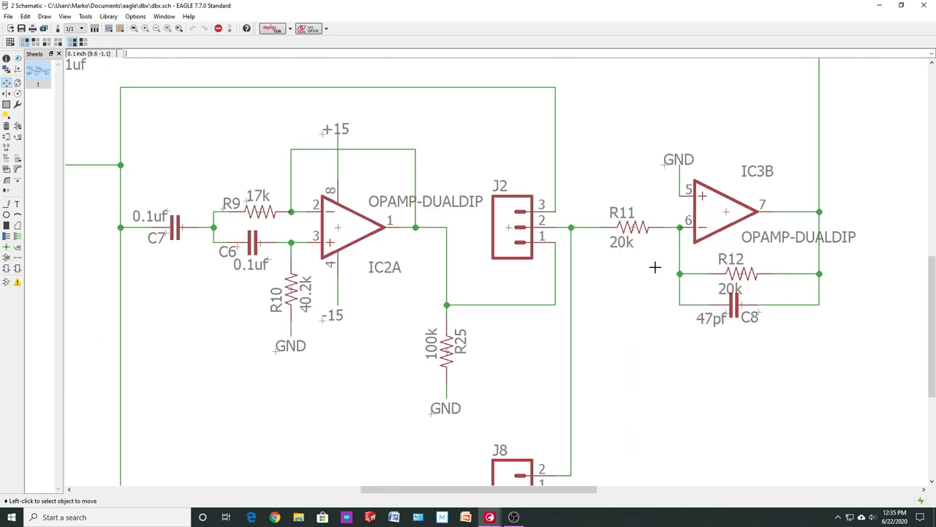
scroll(655, 268, "down", 4)
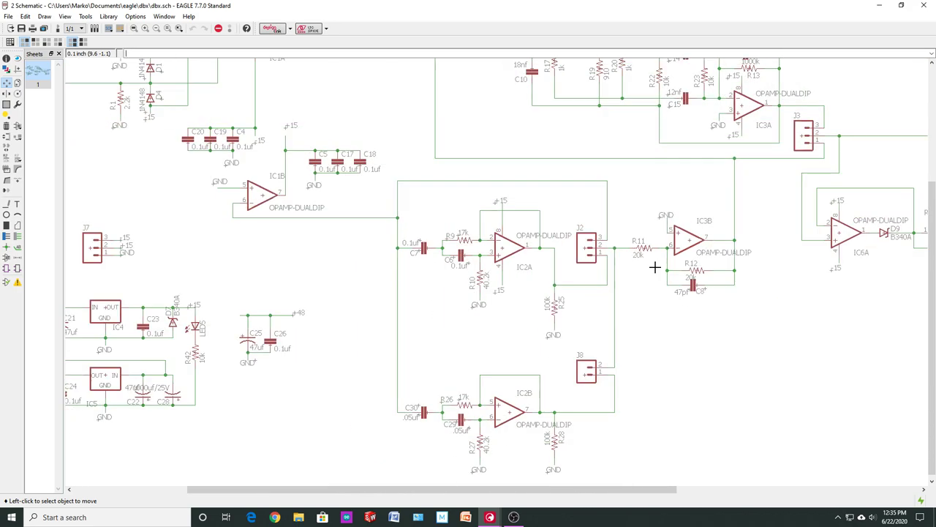
scroll(698, 205, "down", 1)
scroll(698, 206, "up", 5)
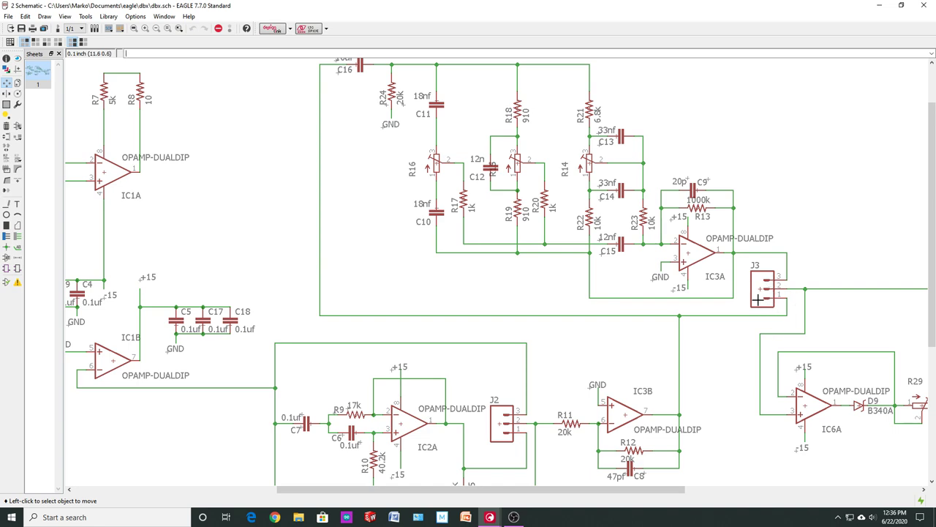
scroll(765, 315, "down", 6)
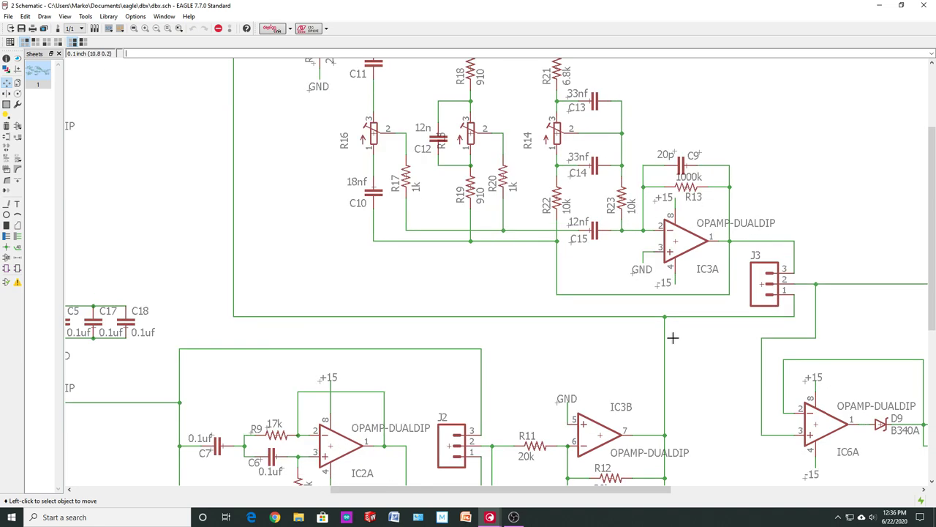
scroll(671, 337, "down", 1)
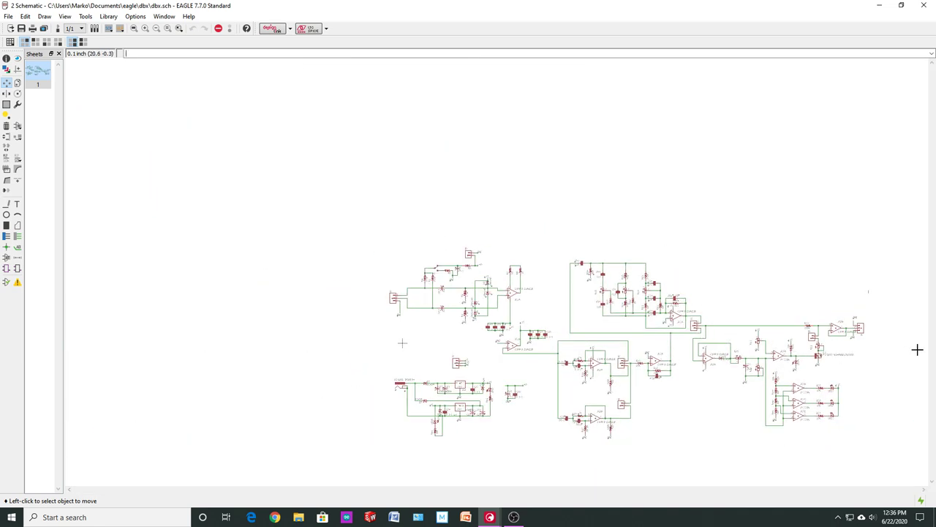
scroll(918, 351, "up", 3)
scroll(842, 477, "down", 2)
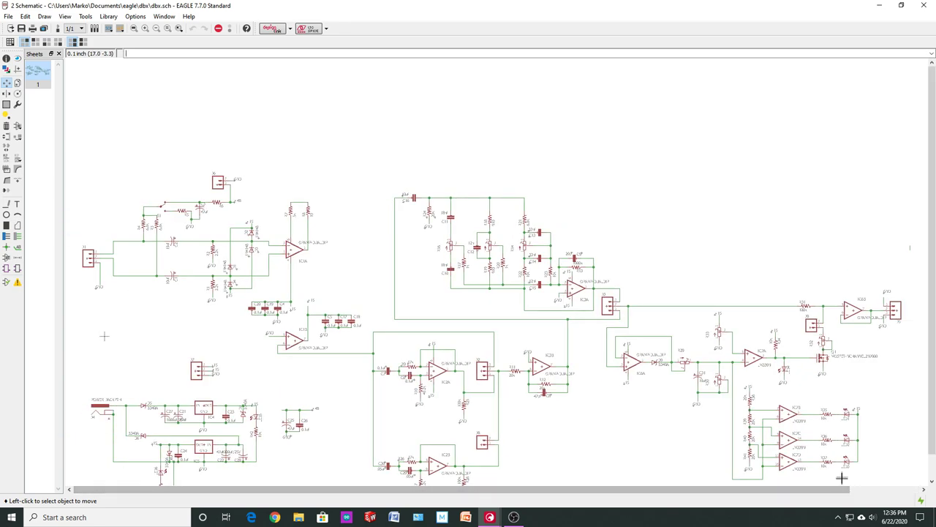
scroll(804, 337, "up", 1)
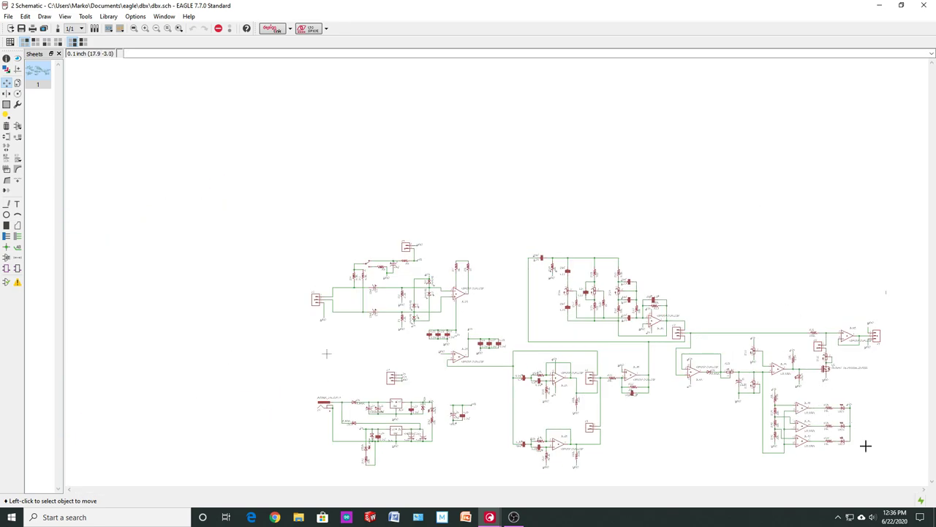
scroll(865, 444, "up", 2)
scroll(871, 442, "up", 2)
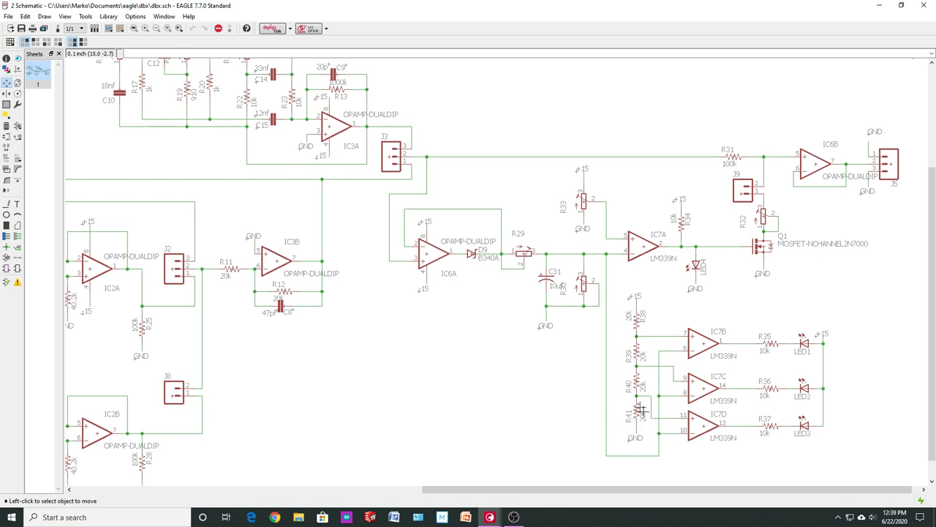
Switch from the schematic to the dbx.brd two-layer board layout.
scroll(555, 376, "down", 3)
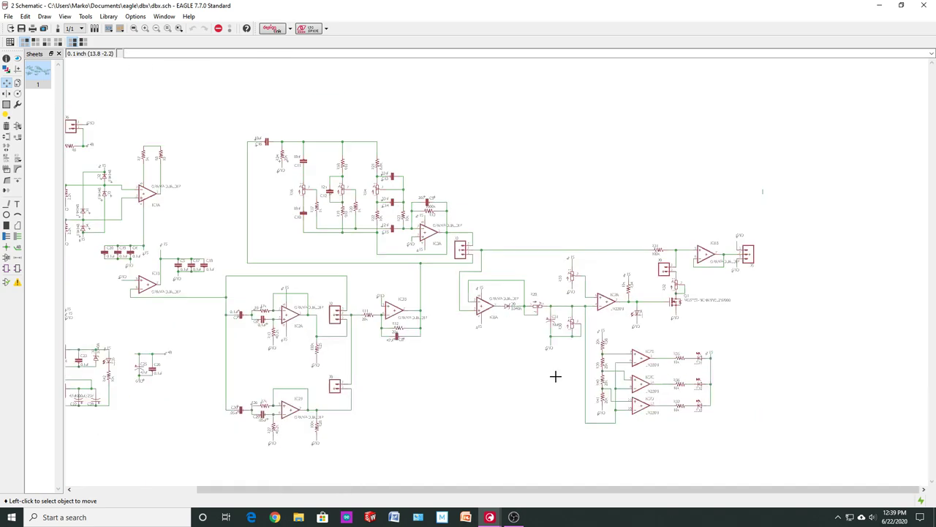
scroll(447, 309, "up", 3)
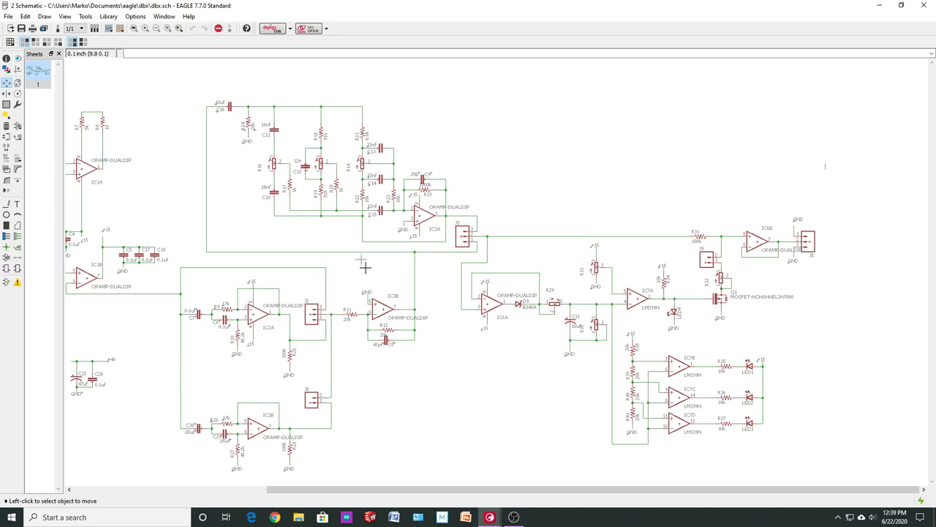
left_click(58, 27)
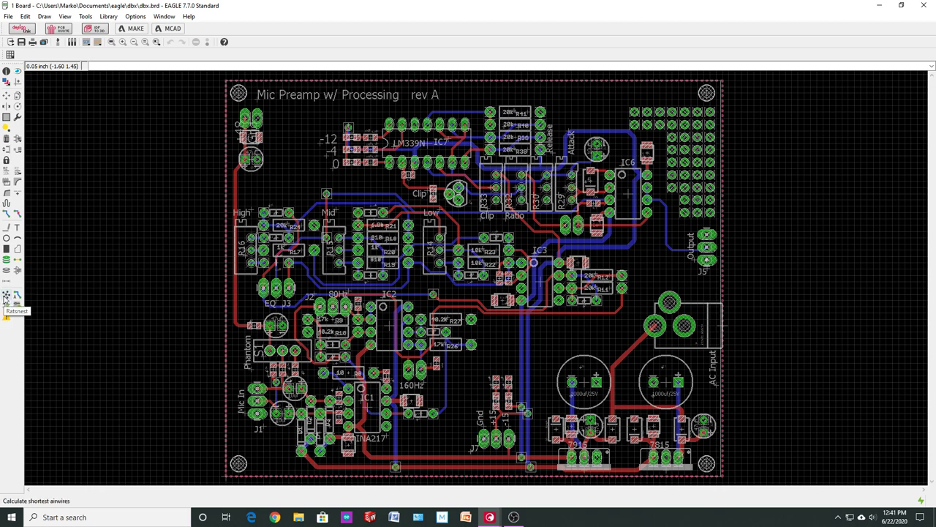
Pour the ground planes with Ratsnest, then hide layer 1 Top so only the bottom plane shows.
left_click(6, 297)
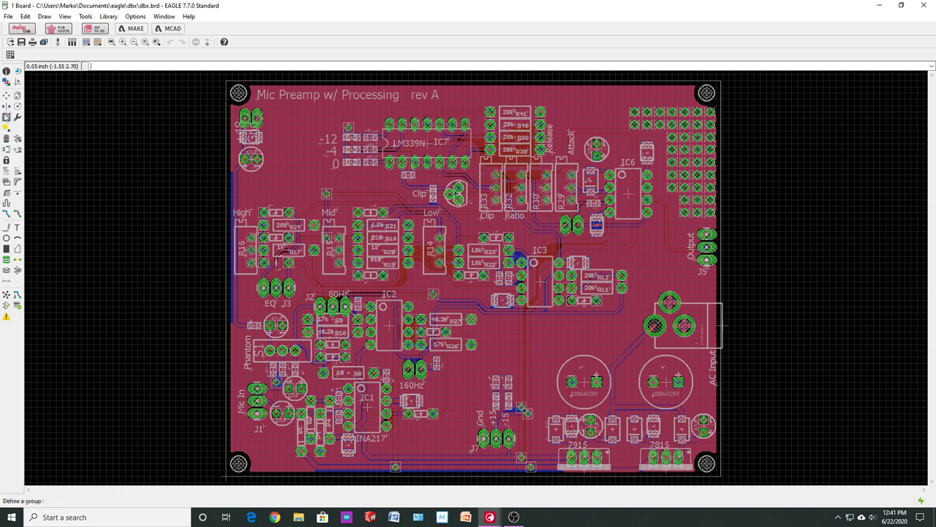
left_click(7, 82)
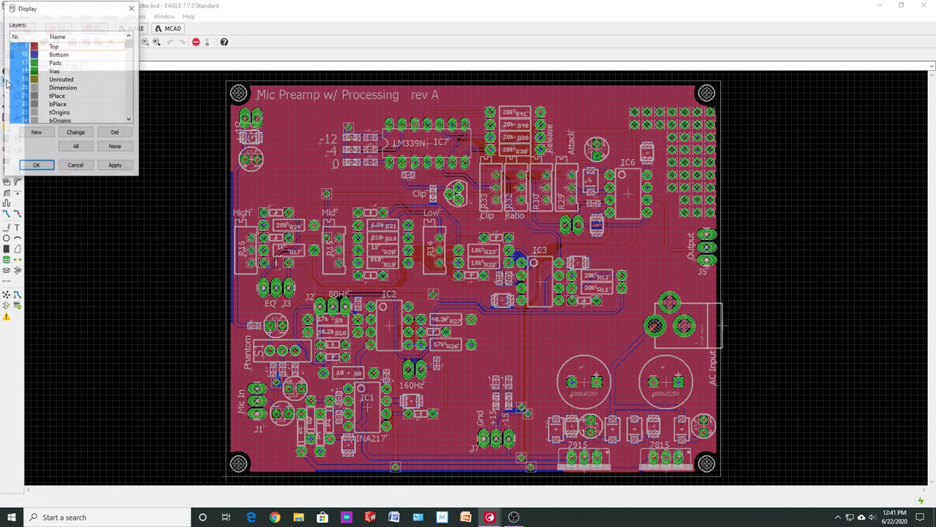
left_click(25, 47)
left_click(36, 166)
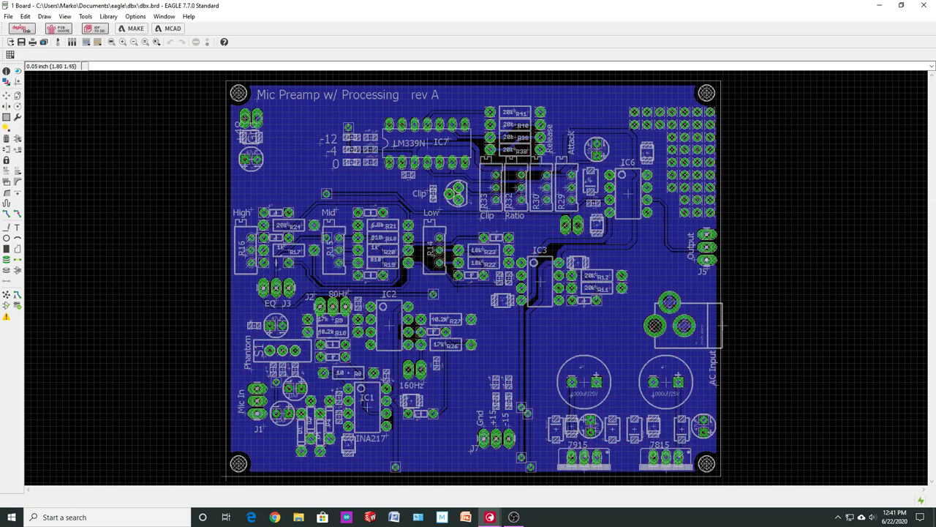